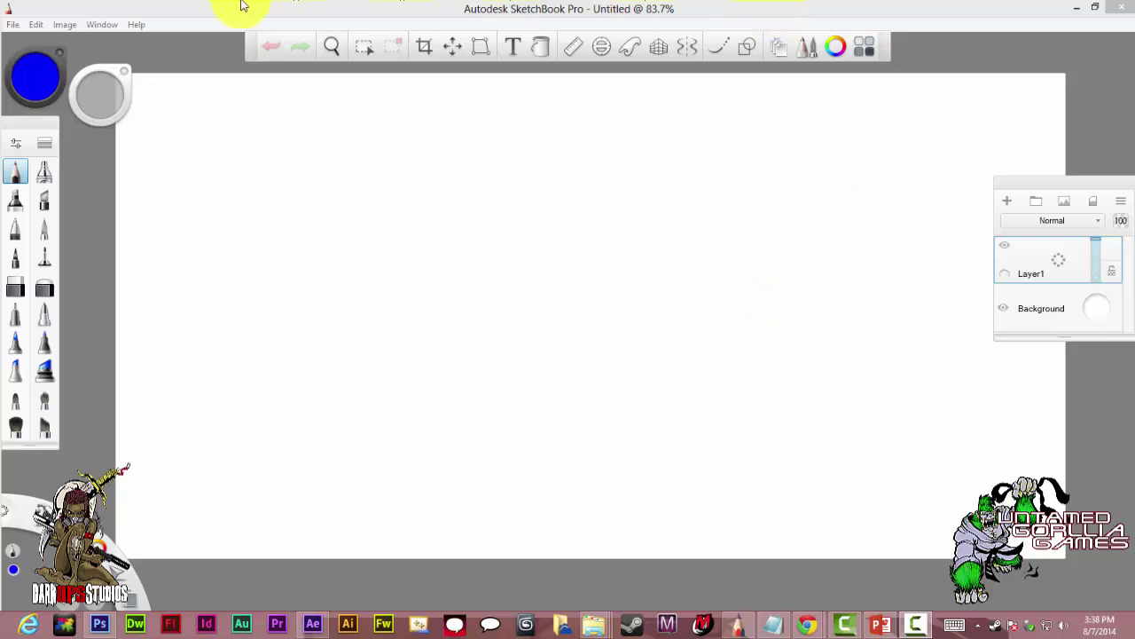
Start a new FlipBook and keep the HD (1280 x 720) size preset.
{"action": "left_click", "coordinate": [14, 26]}
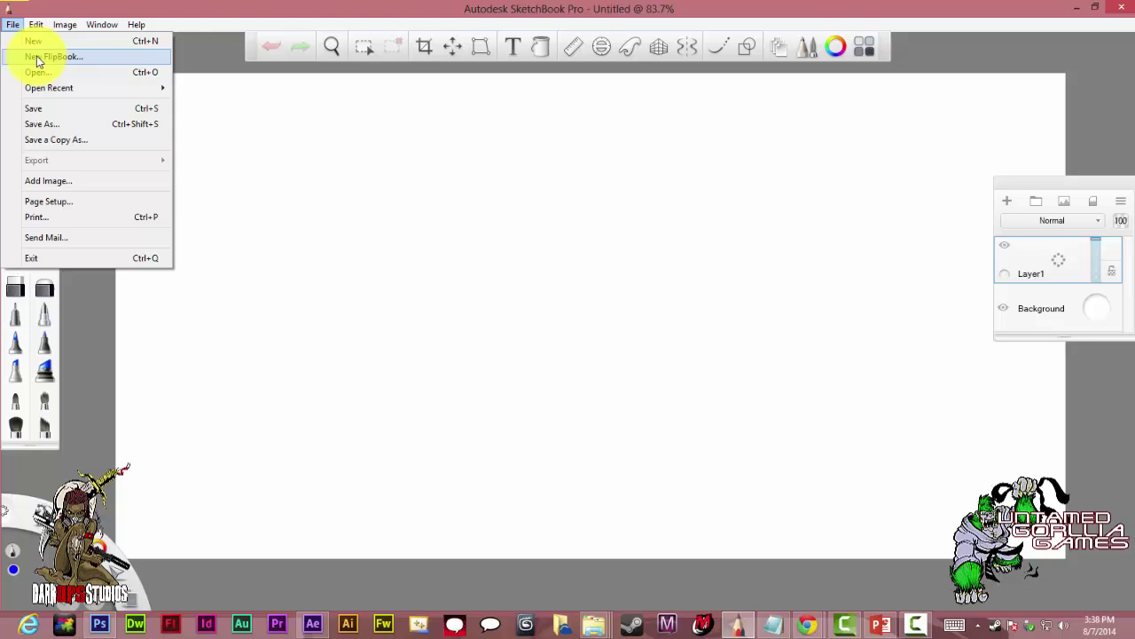
{"action": "left_click", "coordinate": [37, 58]}
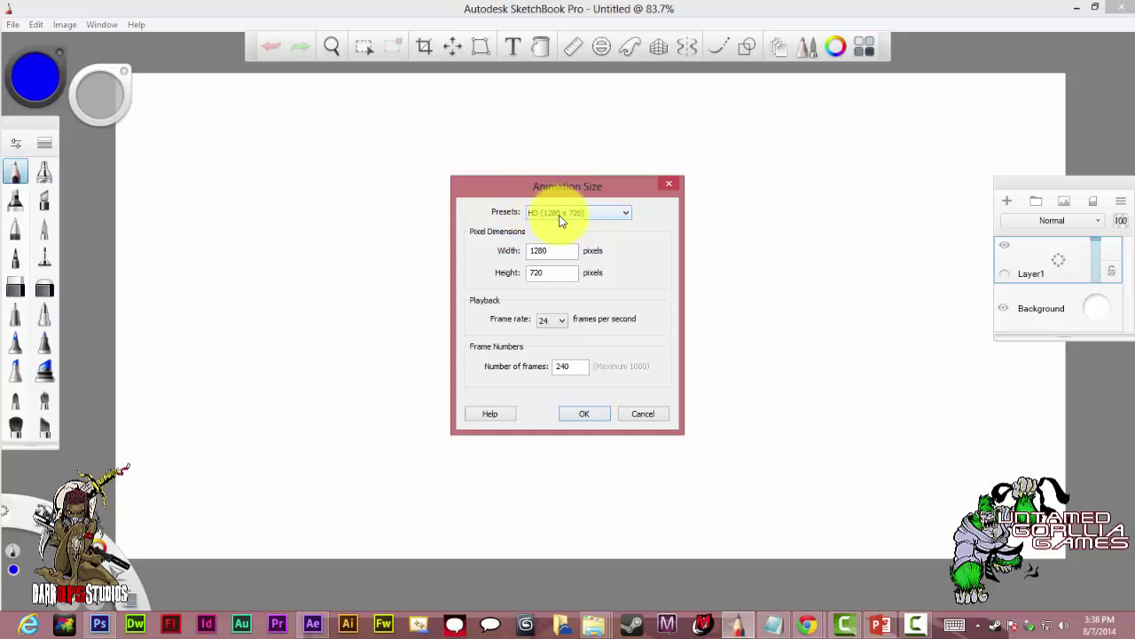
{"action": "left_click", "coordinate": [619, 213]}
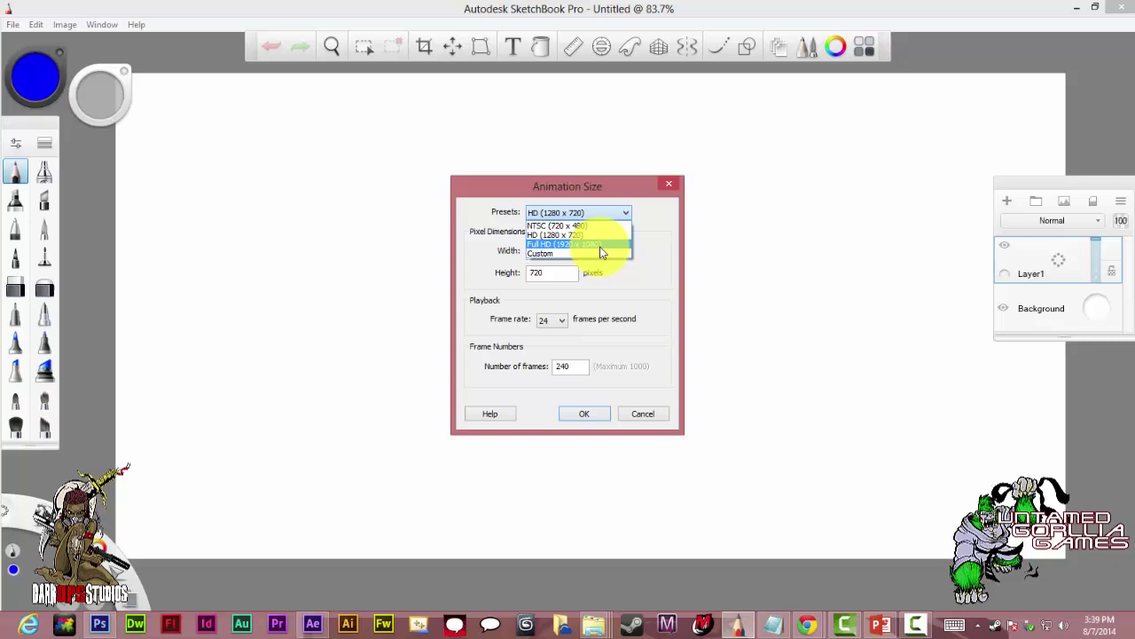
{"action": "left_click", "coordinate": [597, 257]}
{"action": "left_click", "coordinate": [625, 213]}
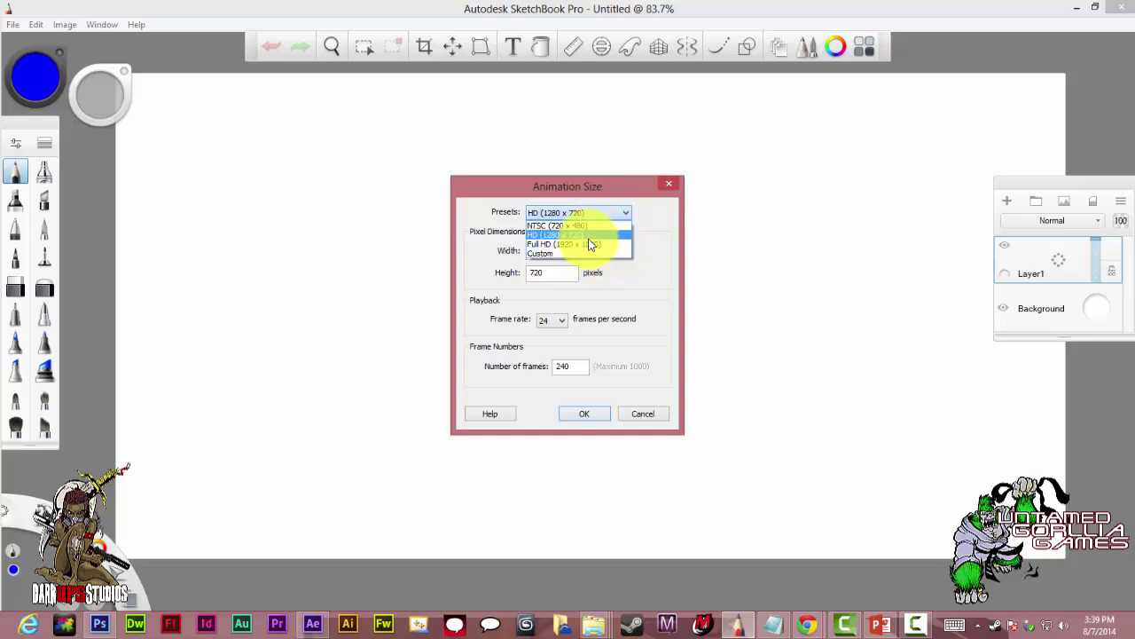
{"action": "left_click", "coordinate": [632, 213]}
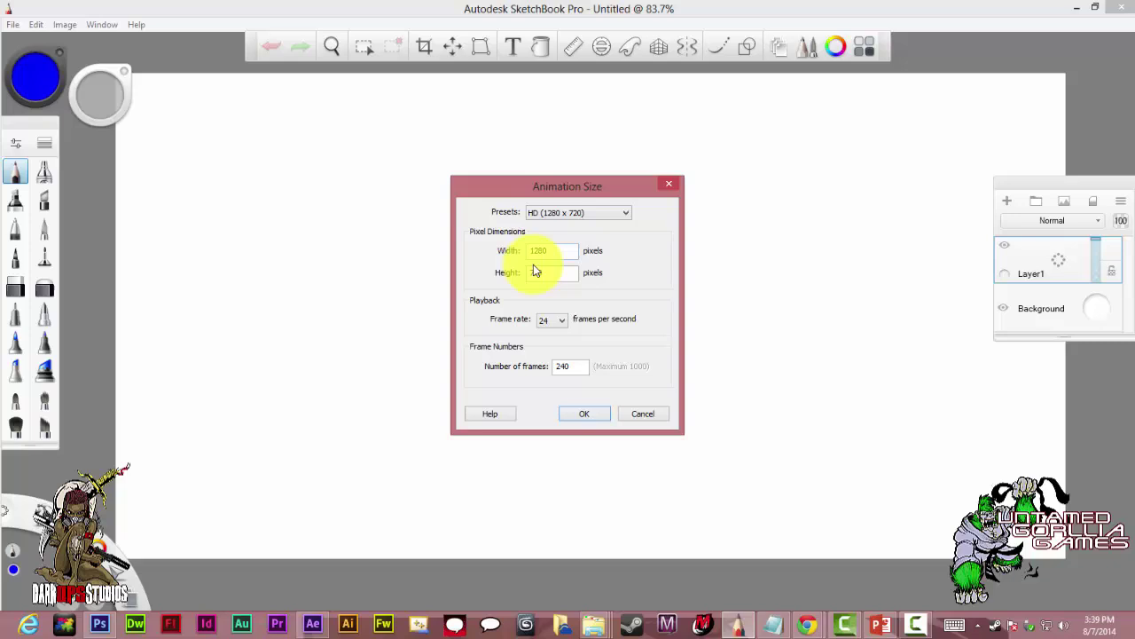
Keep the frame rate at 24 fps and 240 frames, and create the FlipBook.
{"action": "left_click", "coordinate": [561, 321]}
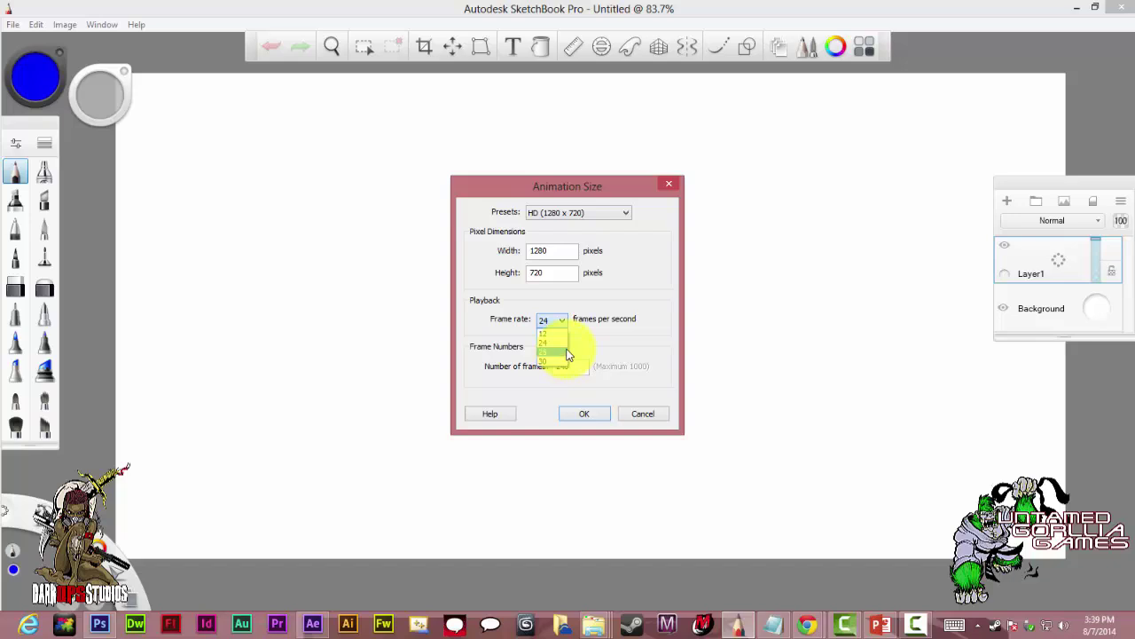
{"action": "left_click", "coordinate": [610, 325]}
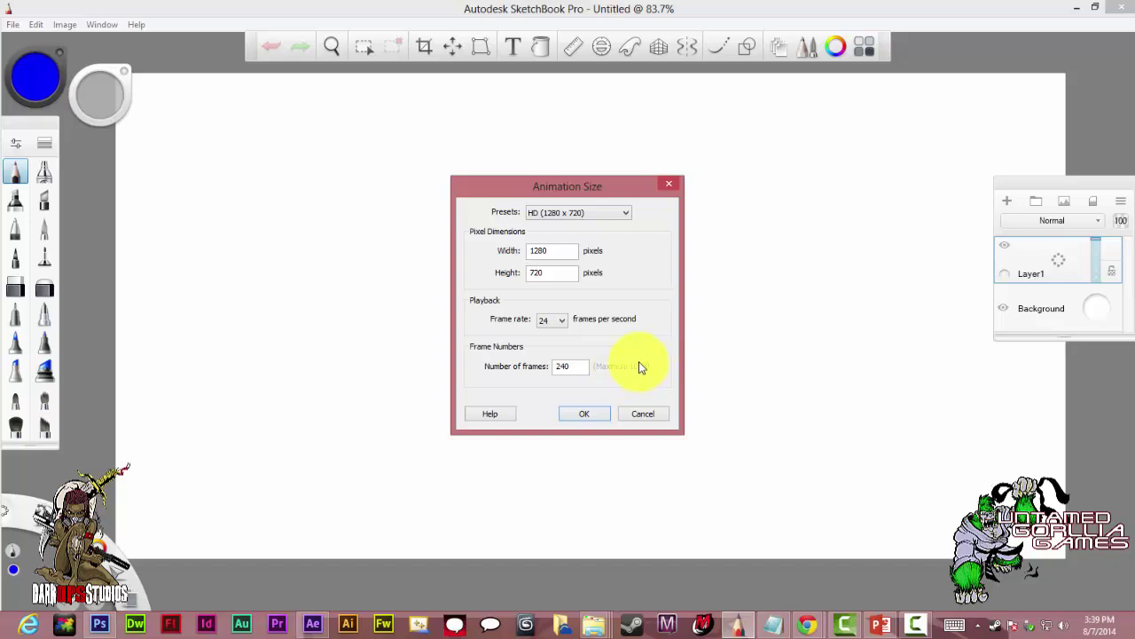
{"action": "left_click", "coordinate": [603, 415]}
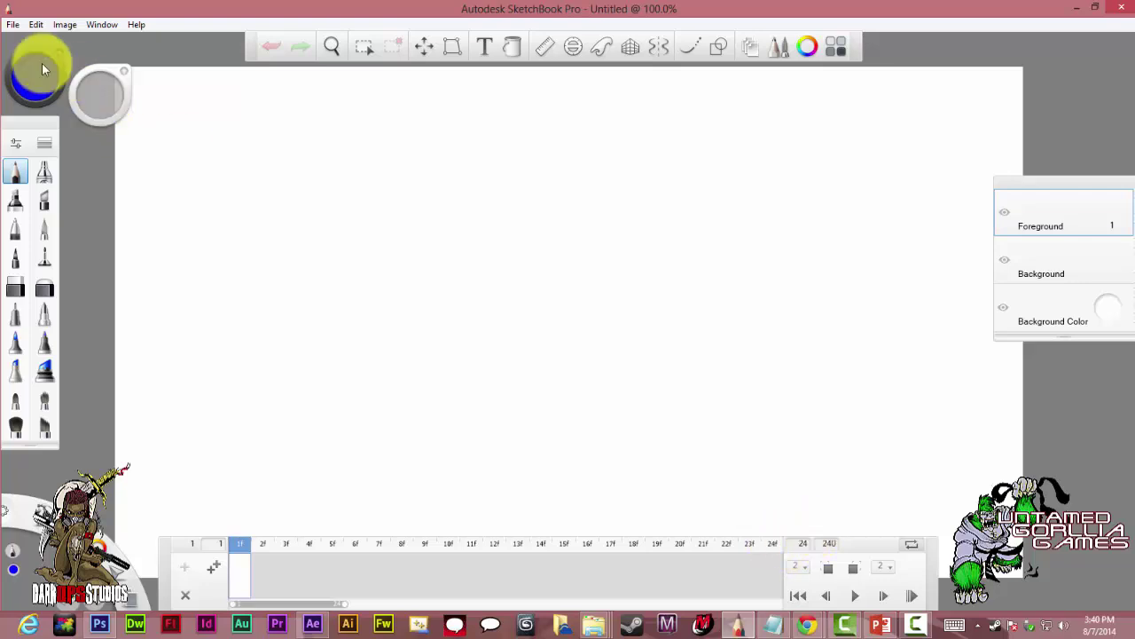
Open intro_EJ.skba from the recent files list.
{"action": "left_click", "coordinate": [13, 25]}
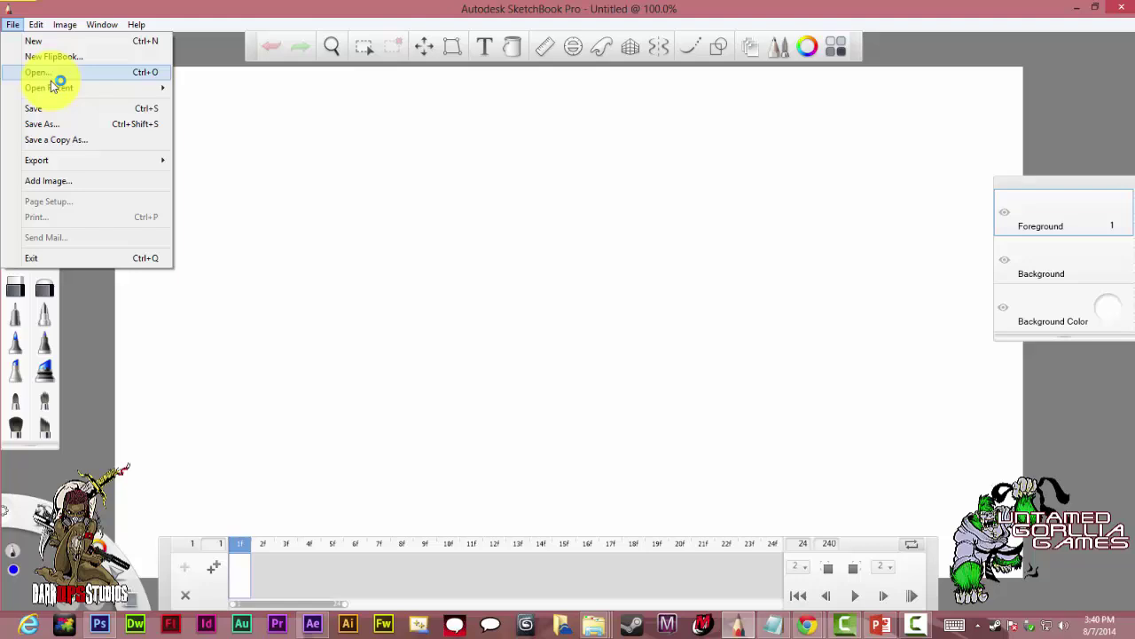
{"action": "mouse_move", "coordinate": [67, 88]}
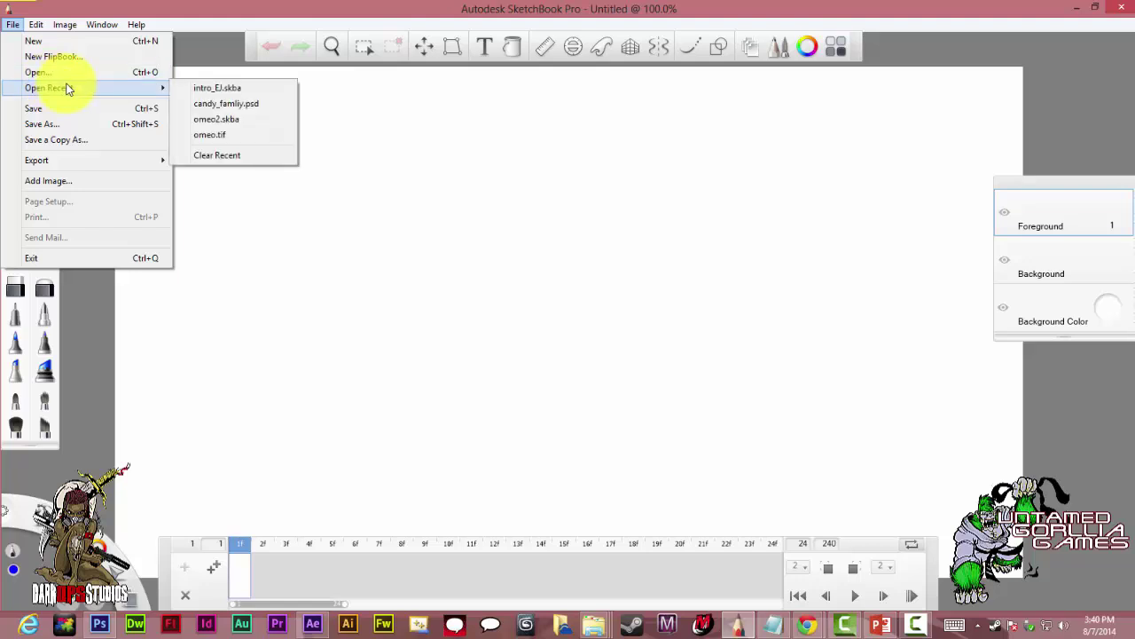
{"action": "left_click", "coordinate": [195, 88]}
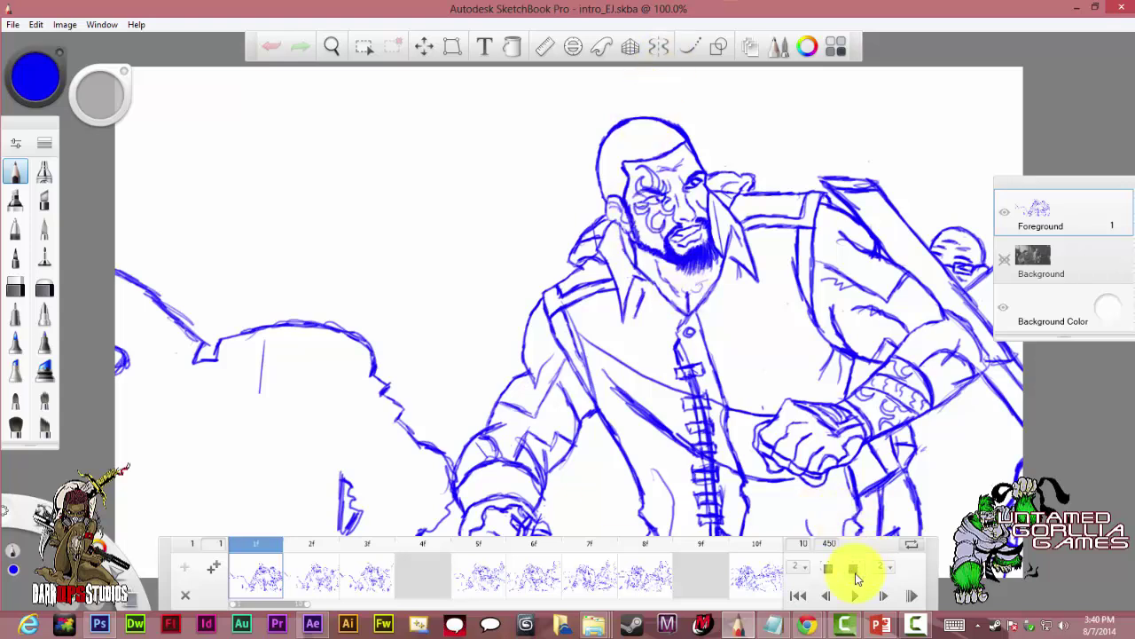
Play the intro_EJ animation to preview it, then stop playback.
{"action": "left_click", "coordinate": [857, 601]}
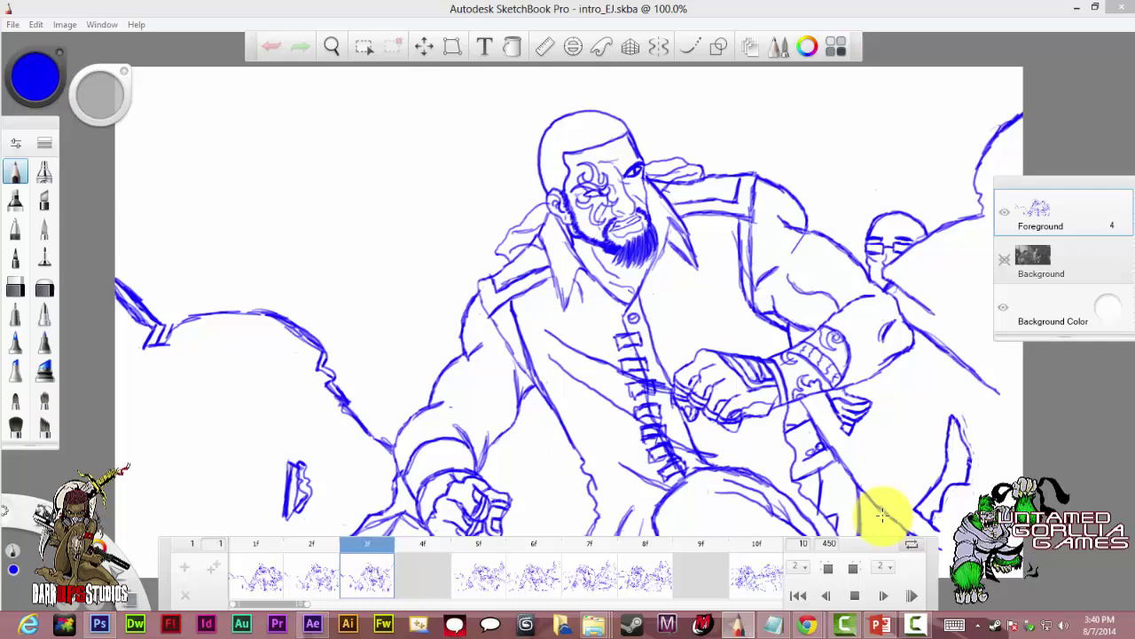
{"action": "left_click", "coordinate": [856, 596]}
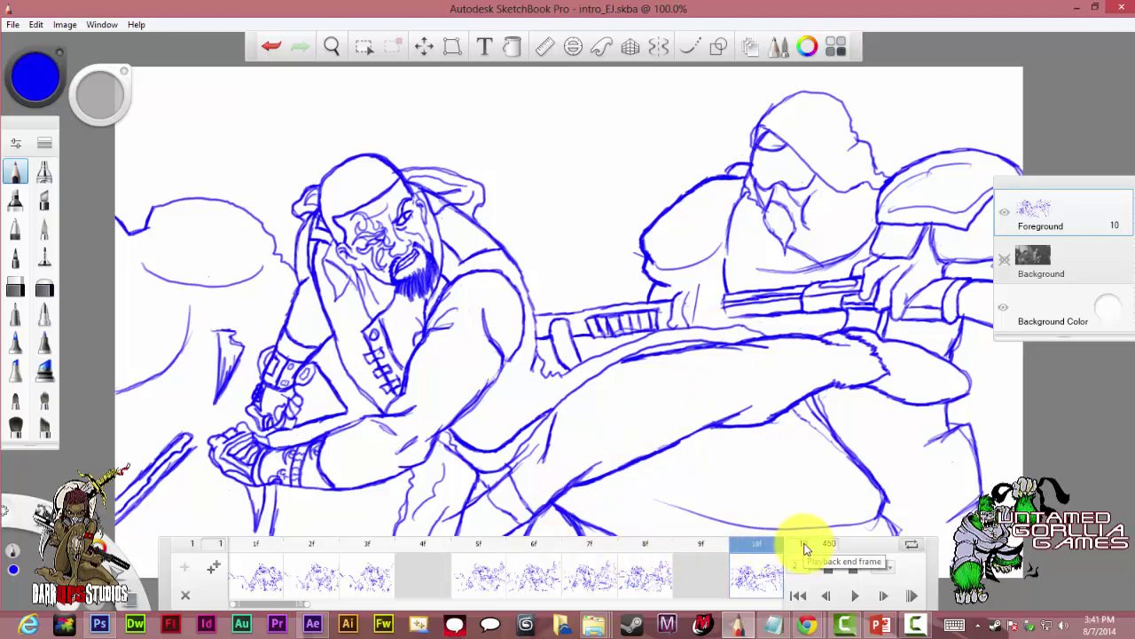
Set the playback end frame to 25, nudge the timeline, and replay the animation.
{"action": "left_click", "coordinate": [806, 545]}
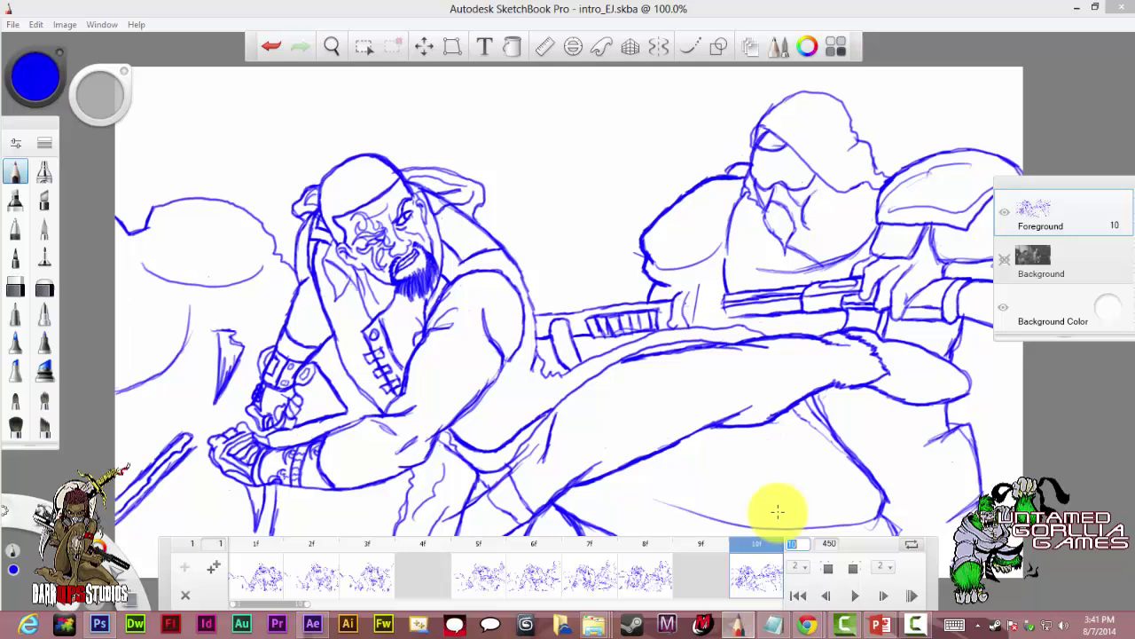
{"action": "type", "text": "25"}
{"action": "key", "text": "Return"}
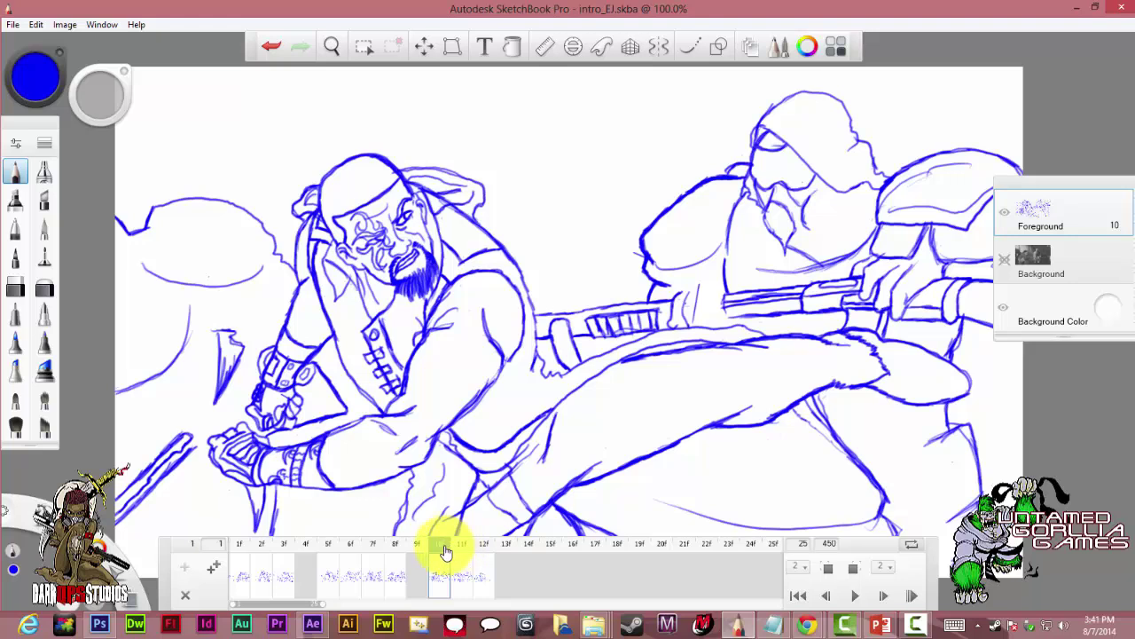
{"action": "mouse_move", "coordinate": [444, 540]}
{"action": "left_mouse_down"}
{"action": "mouse_move", "coordinate": [458, 543]}
{"action": "mouse_move", "coordinate": [436, 541]}
{"action": "left_mouse_up"}
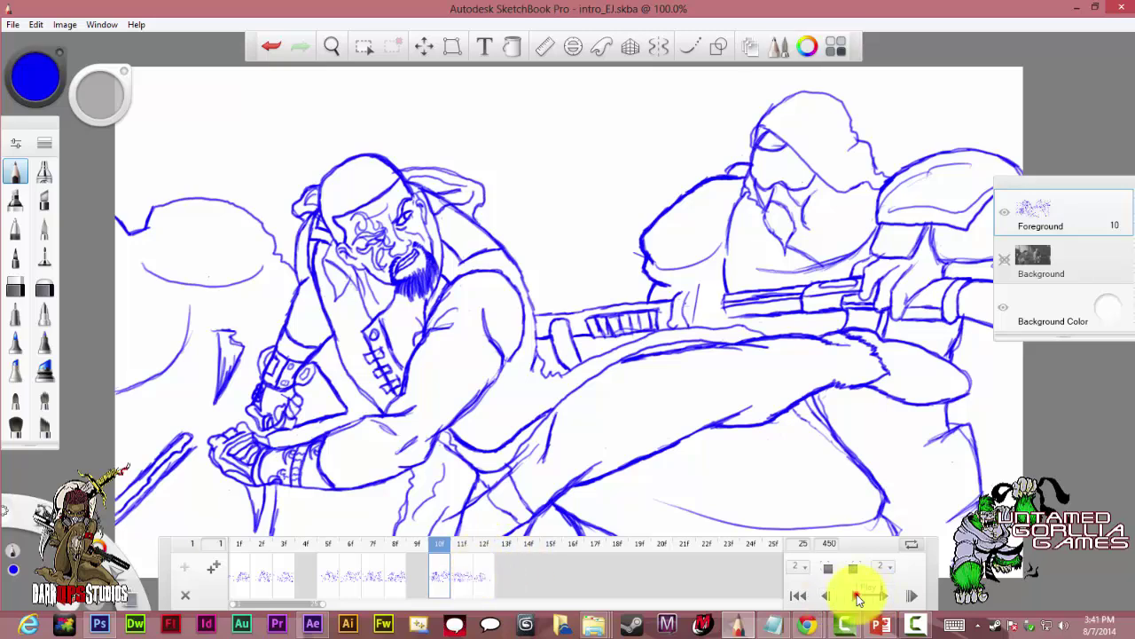
{"action": "left_click", "coordinate": [857, 596]}
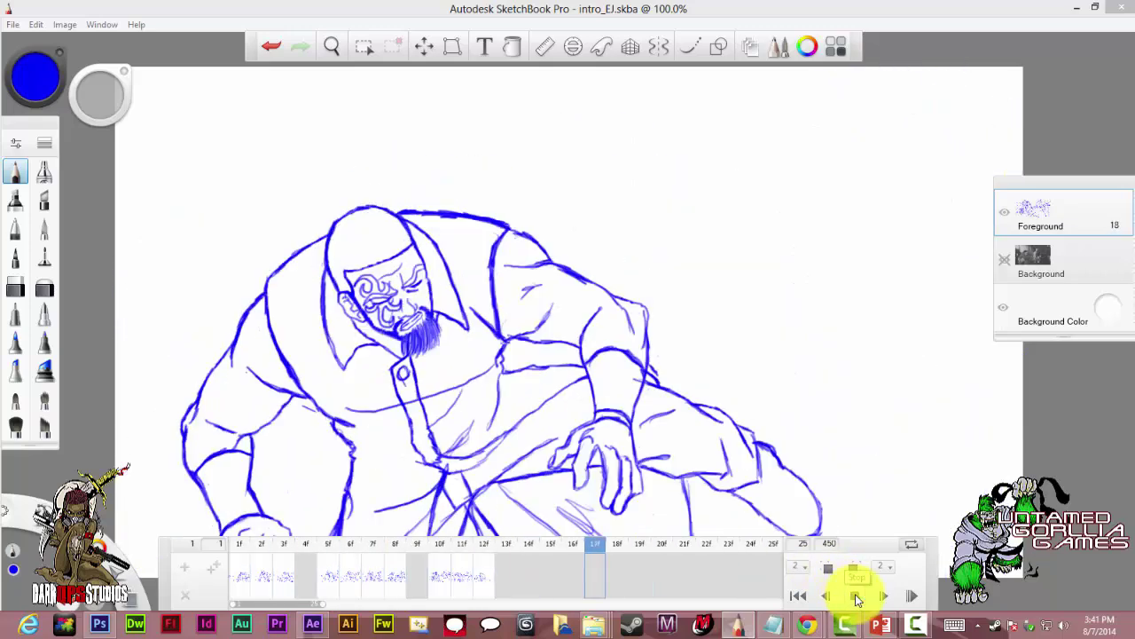
Stop playback and insert a blank frame 13 after frame 12, undoing and redoing it.
{"action": "left_click", "coordinate": [856, 596]}
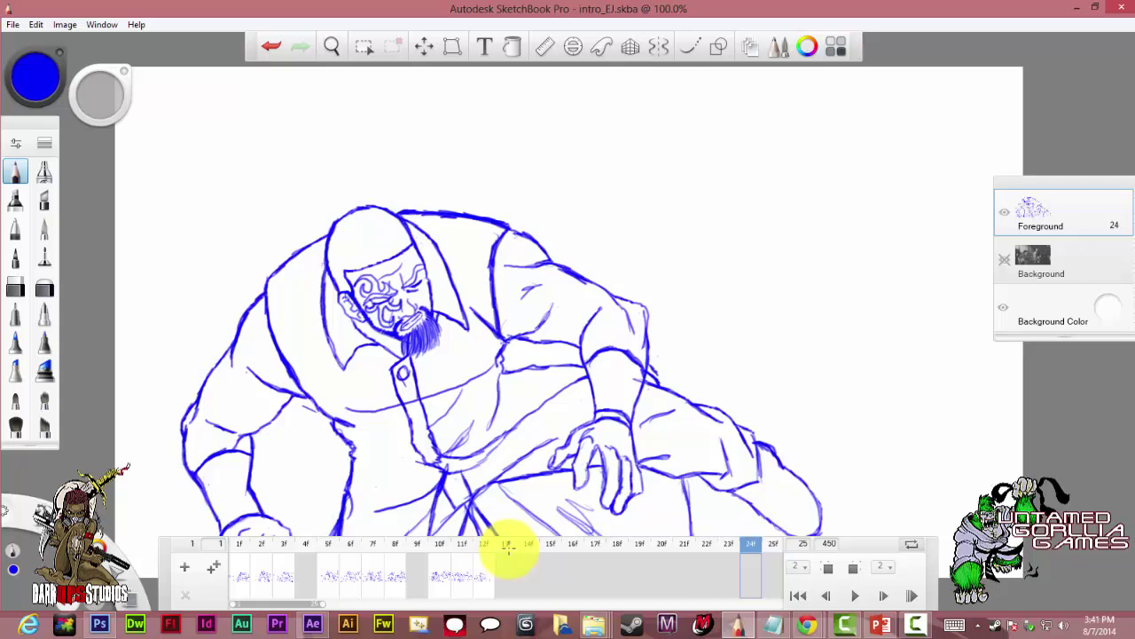
{"action": "left_click", "coordinate": [506, 543]}
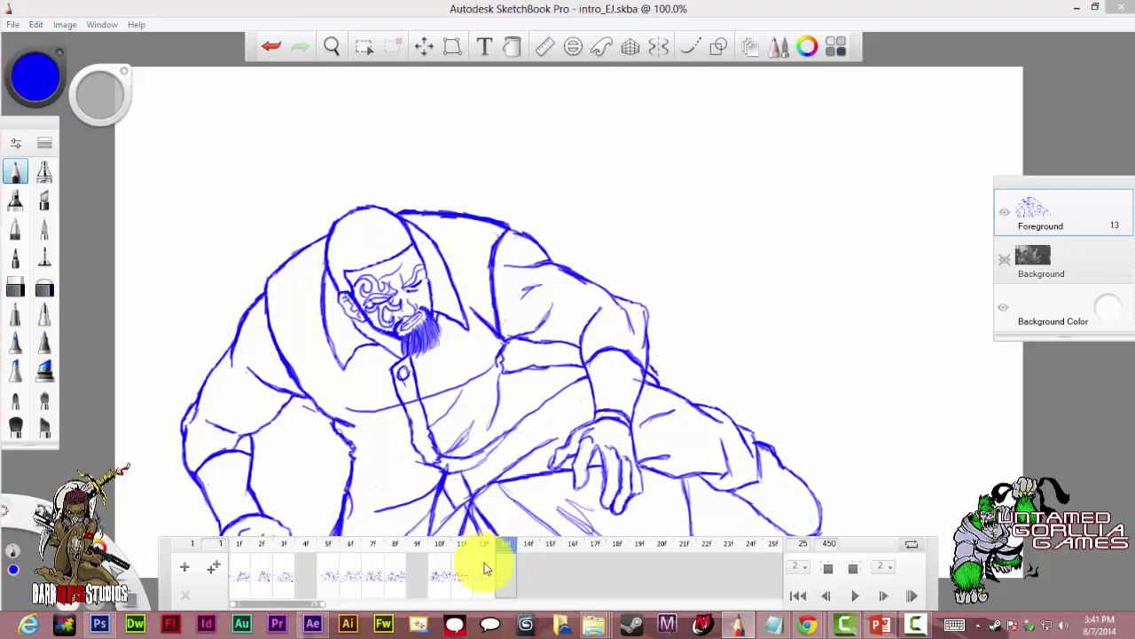
{"action": "left_click", "coordinate": [193, 571]}
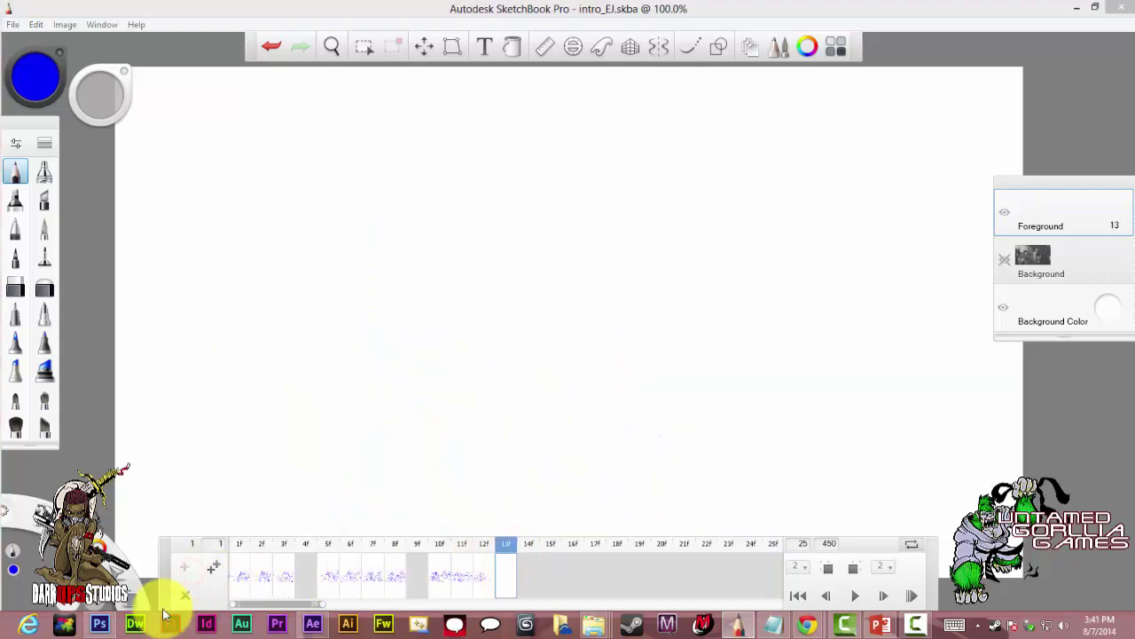
{"action": "left_click", "coordinate": [489, 544]}
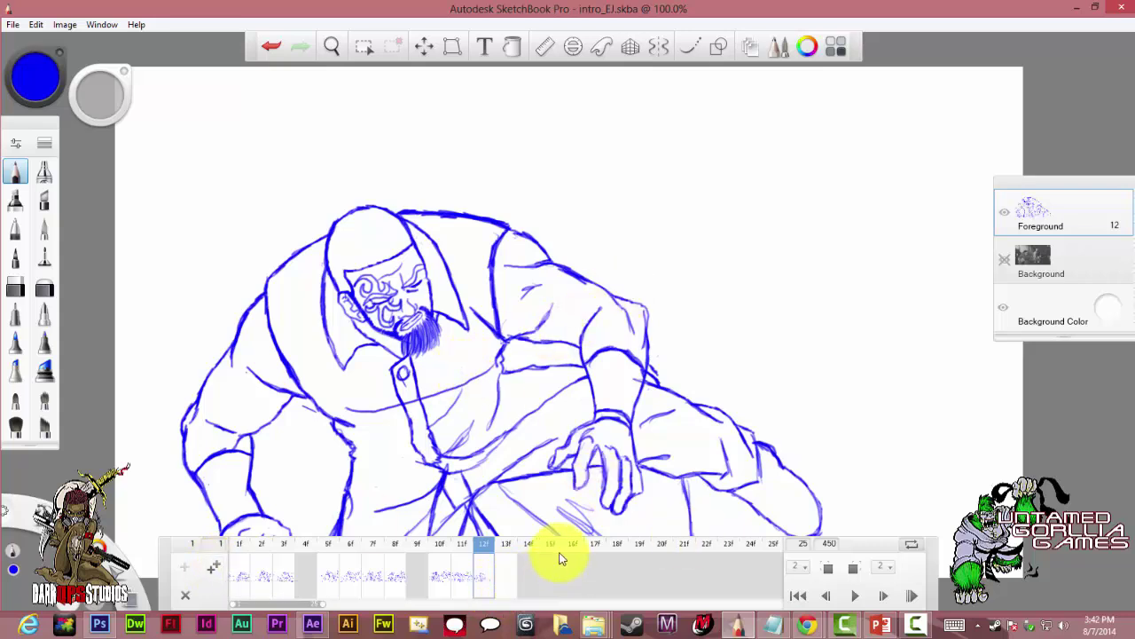
{"action": "left_click", "coordinate": [211, 566]}
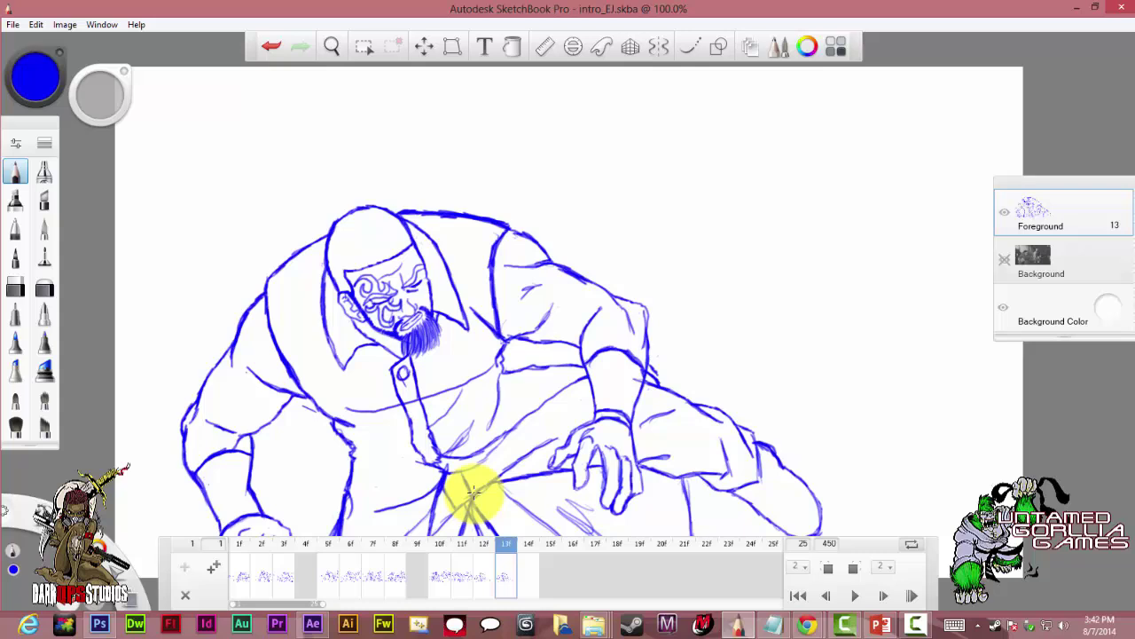
{"action": "key", "text": "ctrl+z"}
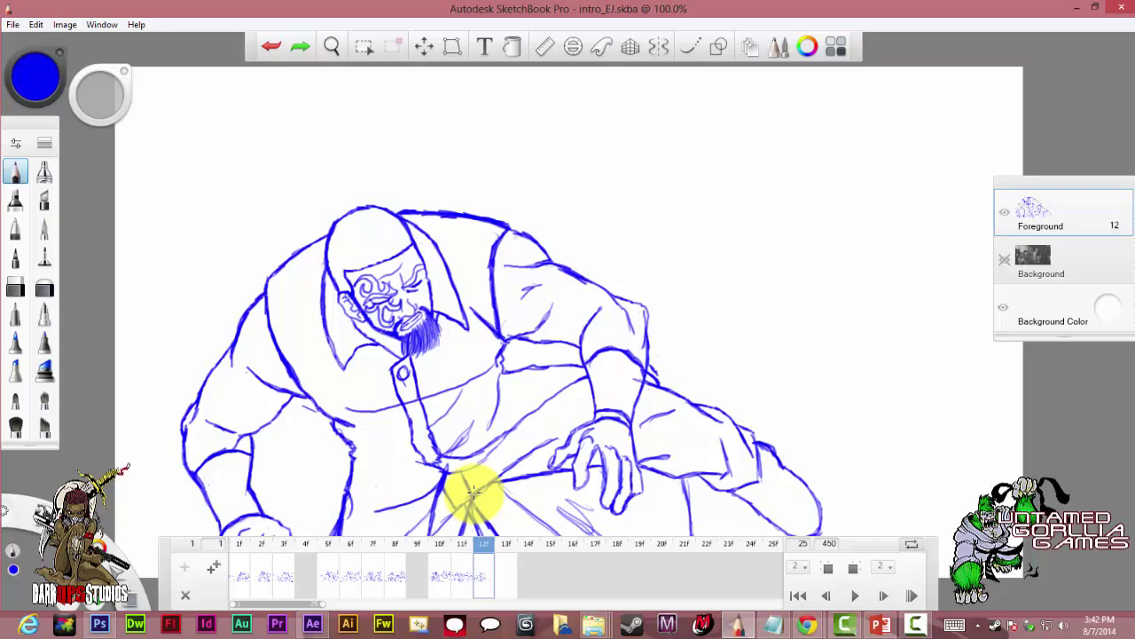
{"action": "key", "text": "ctrl+y"}
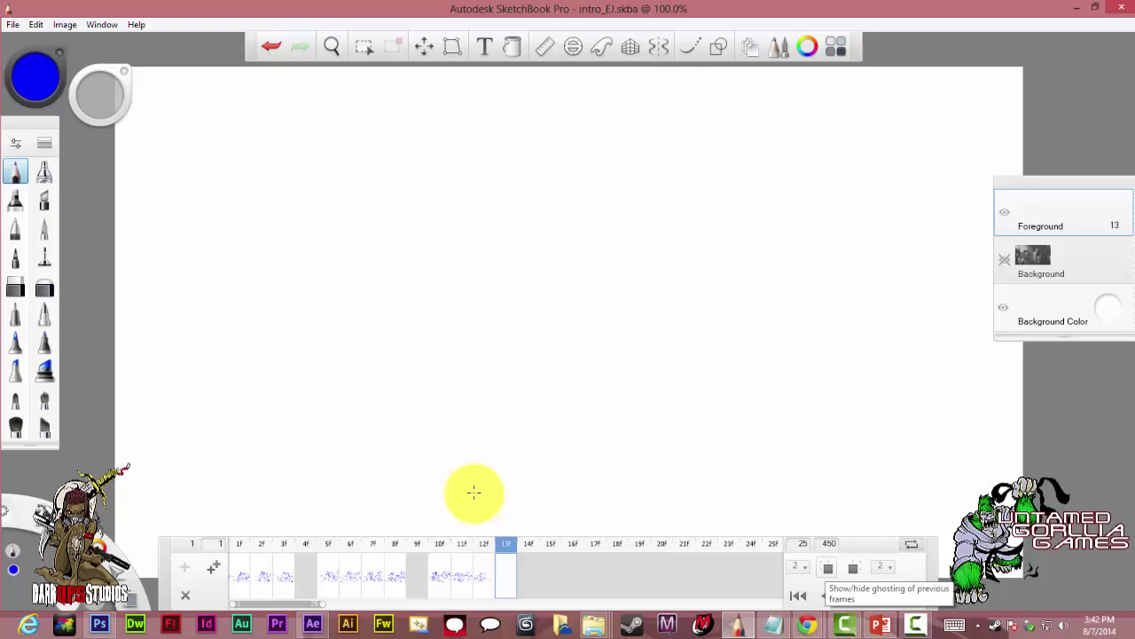
Turn on onion-skin ghosting of previous frames and set it to 10 frames.
{"action": "left_click", "coordinate": [827, 566]}
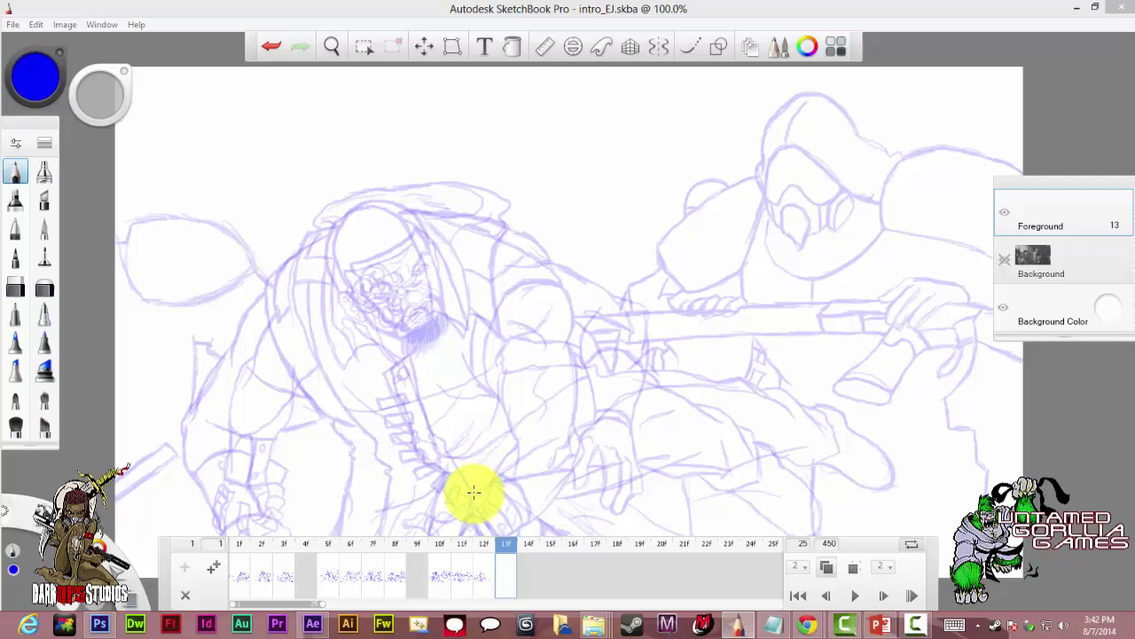
{"action": "left_click", "coordinate": [796, 566]}
{"action": "key", "text": "Return"}
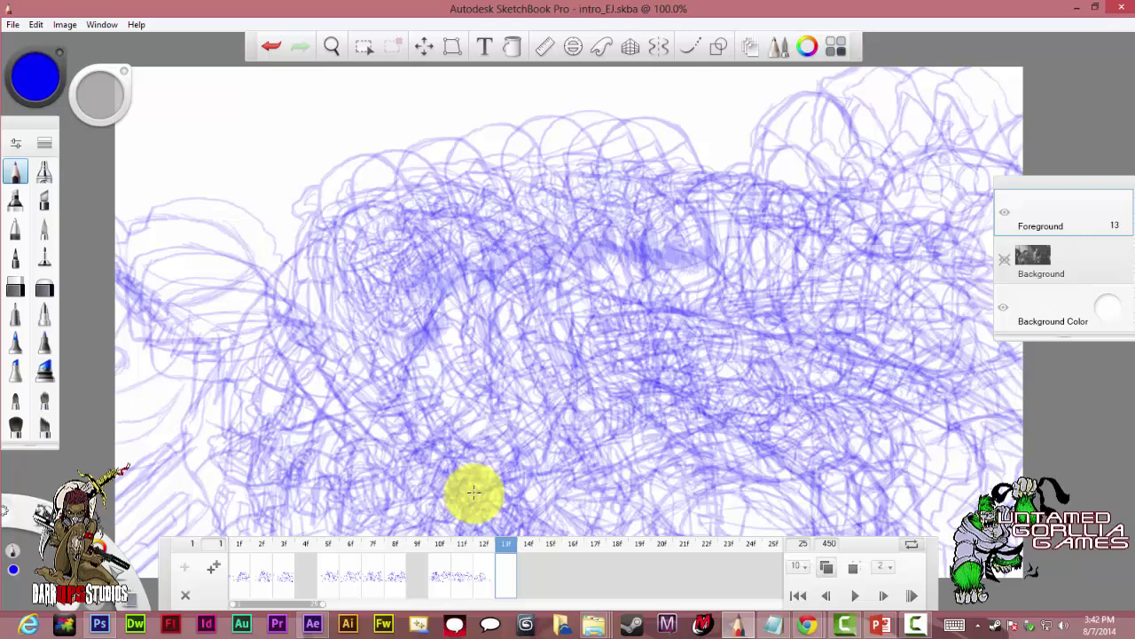
{"action": "key", "text": "Return"}
{"action": "key", "text": "Down"}
{"action": "key", "text": "Up"}
{"action": "key", "text": "Up"}
{"action": "key", "text": "Down"}
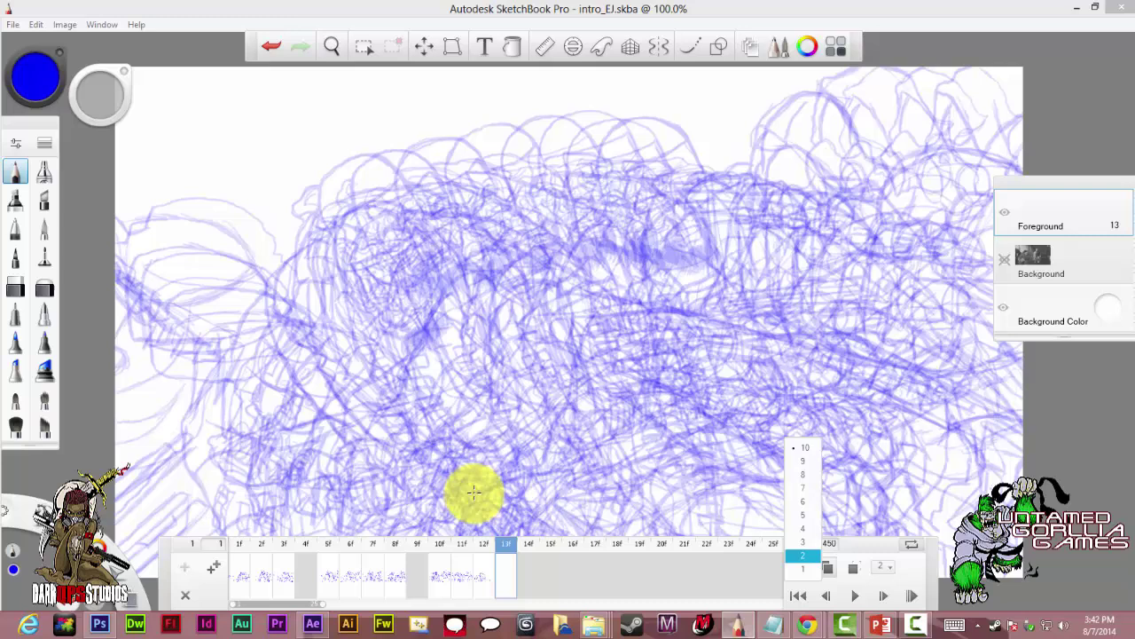
{"action": "key", "text": "Up"}
{"action": "key", "text": "Up"}
{"action": "key", "text": "Up"}
{"action": "key", "text": "Up"}
{"action": "key", "text": "Up"}
{"action": "key", "text": "Up"}
{"action": "key", "text": "Up"}
{"action": "key", "text": "Up"}
{"action": "key", "text": "Down"}
{"action": "key", "text": "Down"}
{"action": "key", "text": "Up"}
{"action": "key", "text": "Up"}
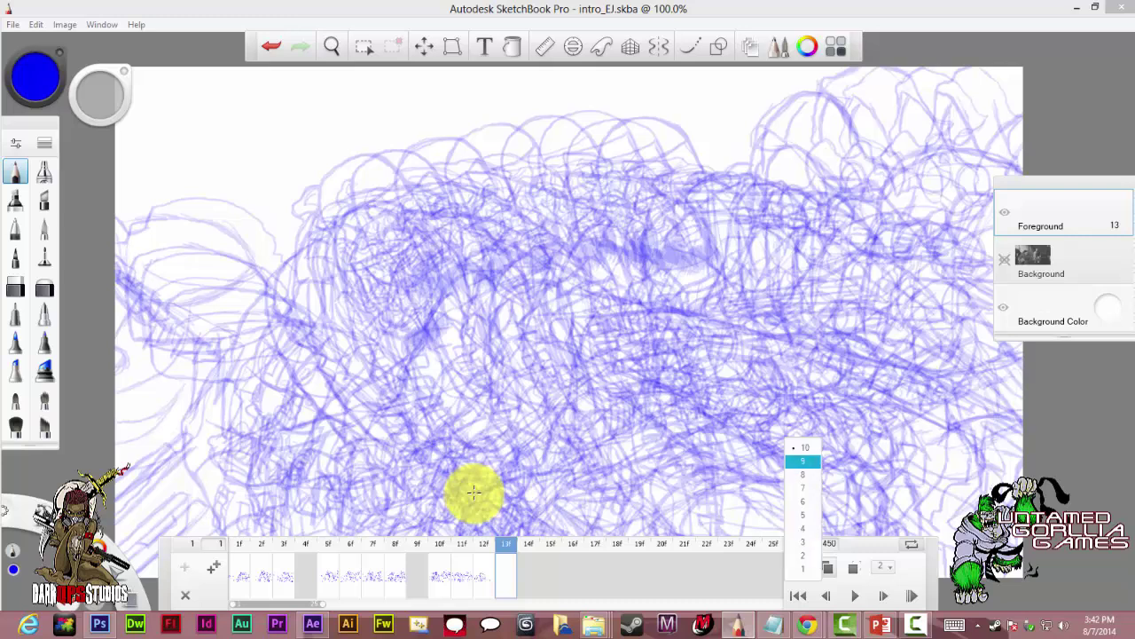
{"action": "key", "text": "Return"}
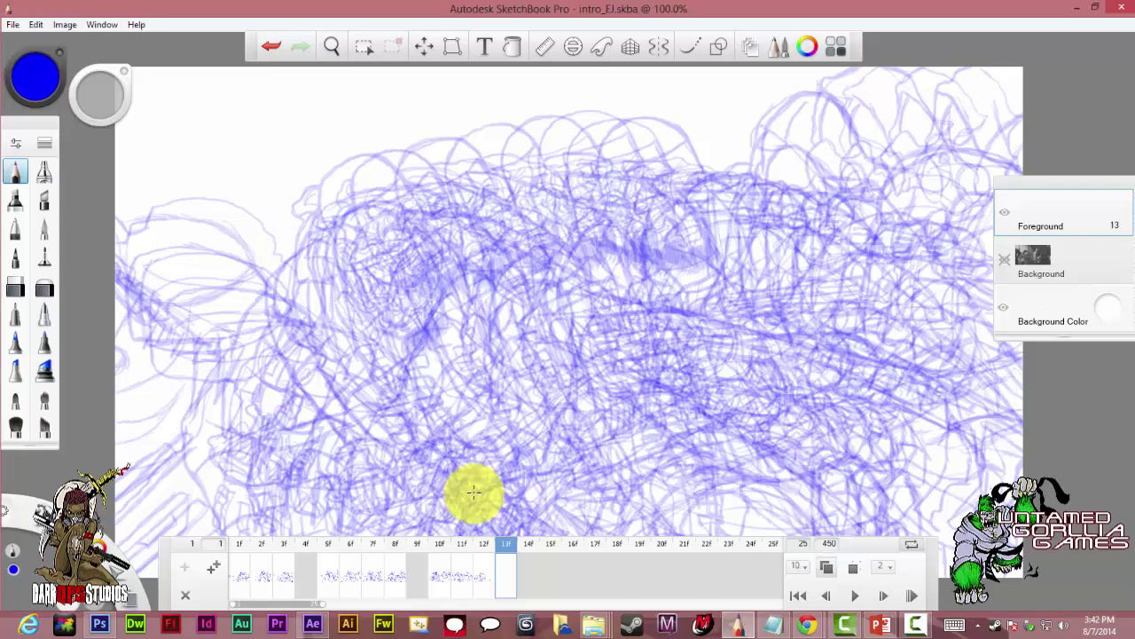
Reduce the ghosted previous frames to just 1.
{"action": "key", "text": "Return"}
{"action": "key", "text": "Up"}
{"action": "key", "text": "Up"}
{"action": "key", "text": "Up"}
{"action": "key", "text": "Down"}
{"action": "key", "text": "Down"}
{"action": "key", "text": "Down"}
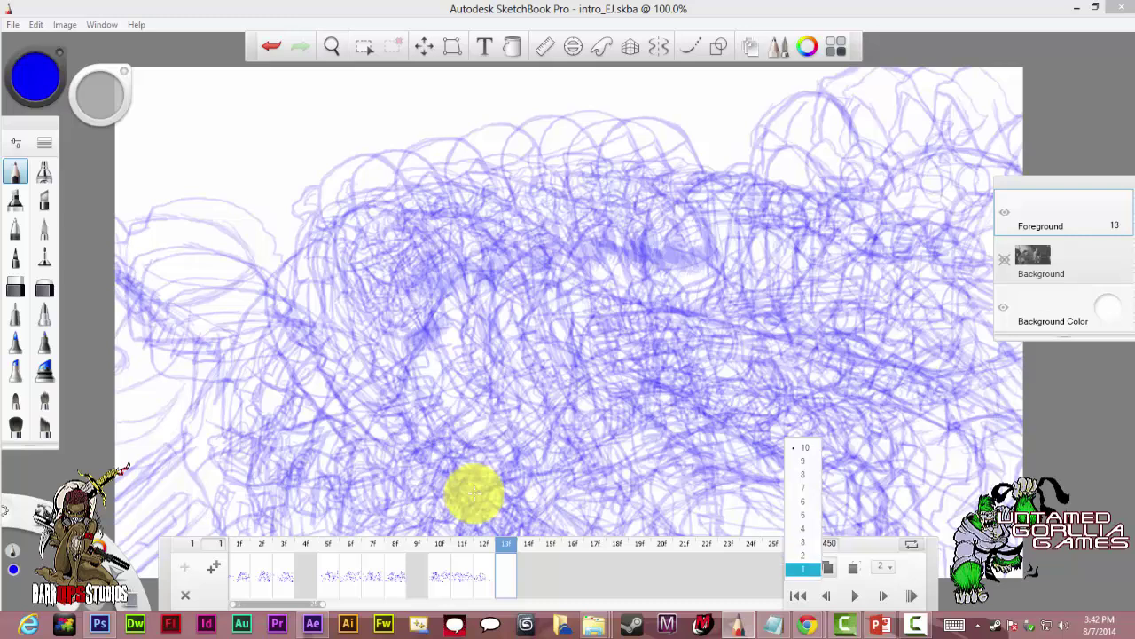
{"action": "key", "text": "Return"}
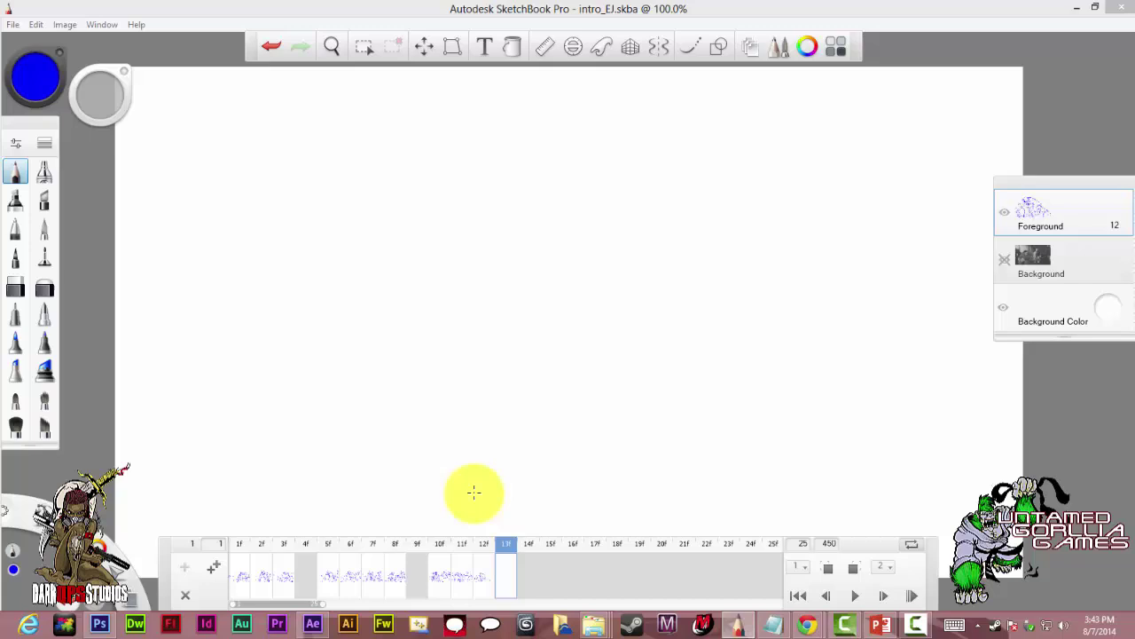
Go back to frame 12, then start an All Frames PNG sequence export and cancel it.
{"action": "key", "text": "comma"}
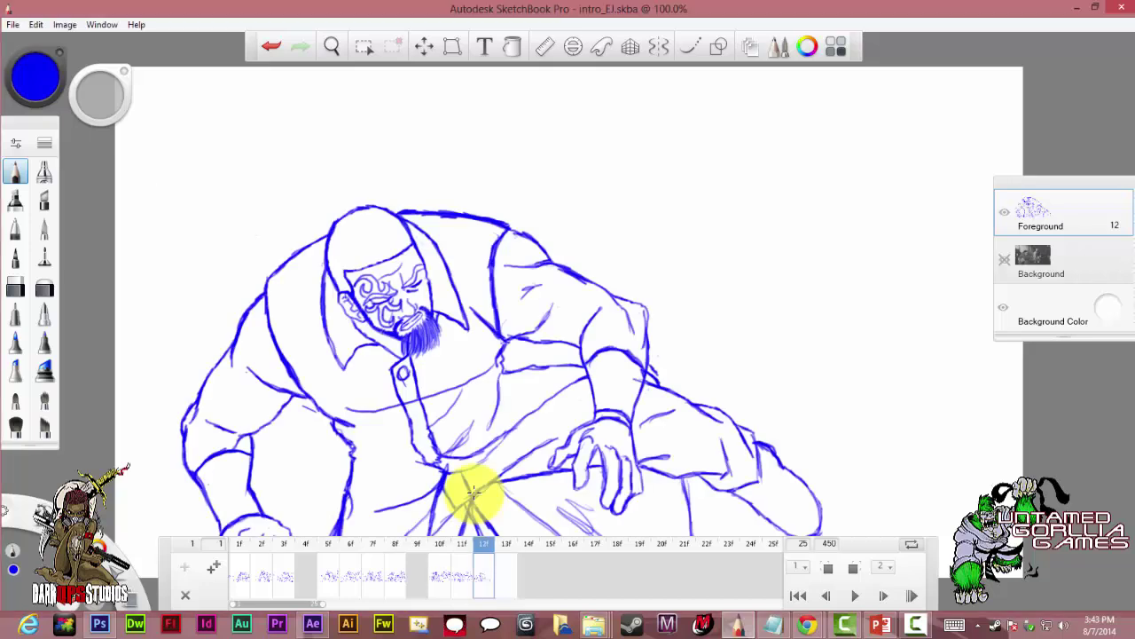
{"action": "key", "text": "alt+f"}
{"action": "key", "text": "Up"}
{"action": "key", "text": "Up"}
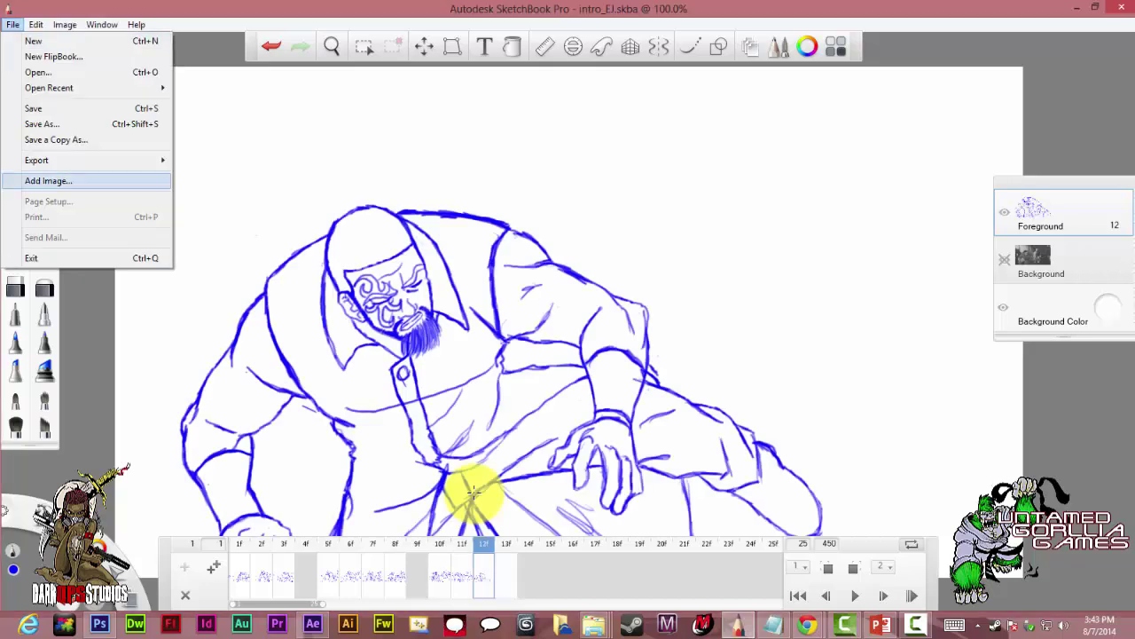
{"action": "key", "text": "Up"}
{"action": "key", "text": "Right"}
{"action": "key", "text": "Down"}
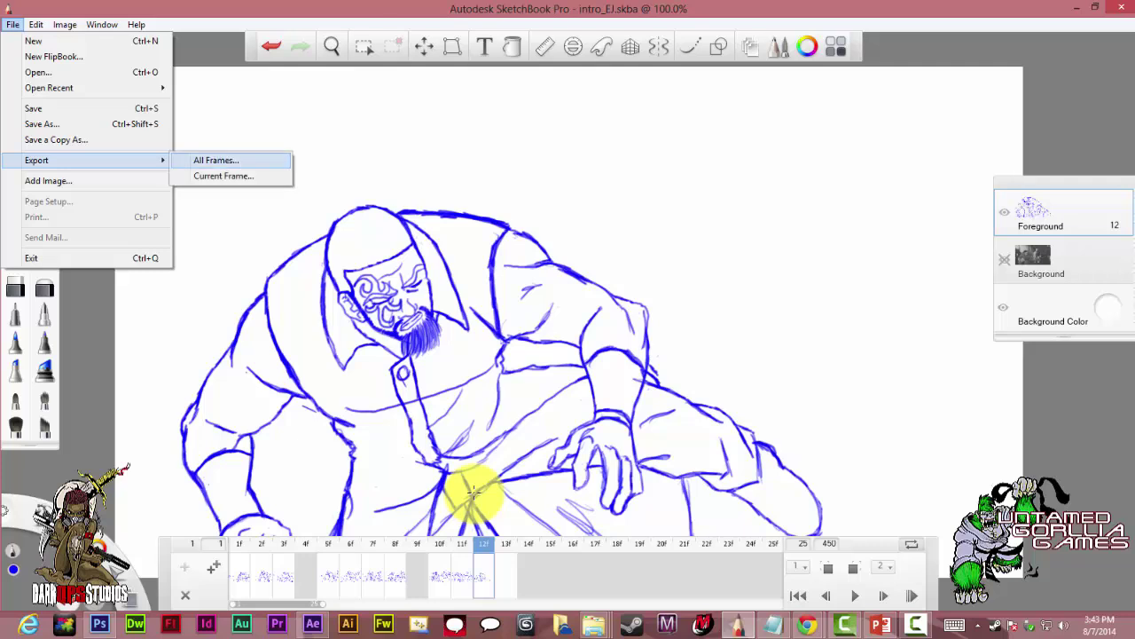
{"action": "key", "text": "Return"}
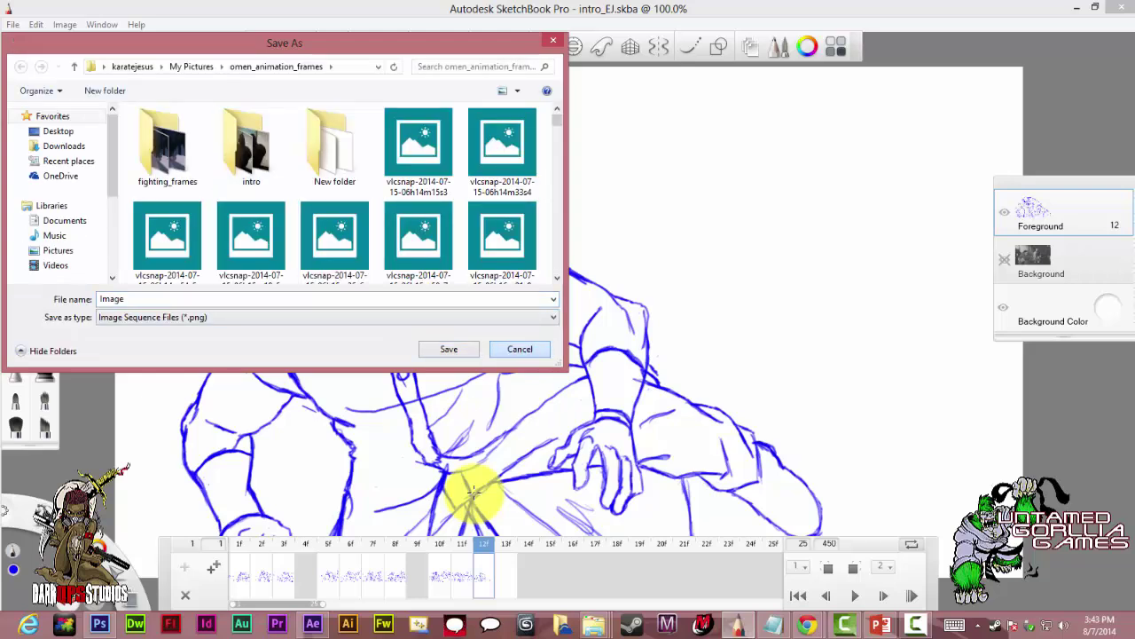
{"action": "key", "text": "Escape"}
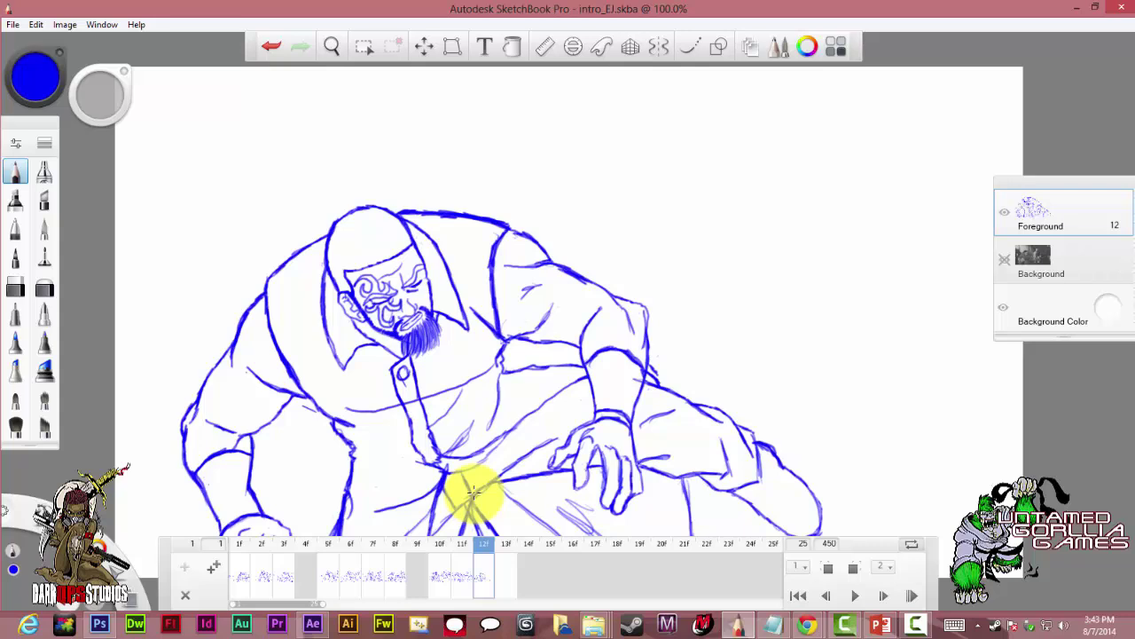